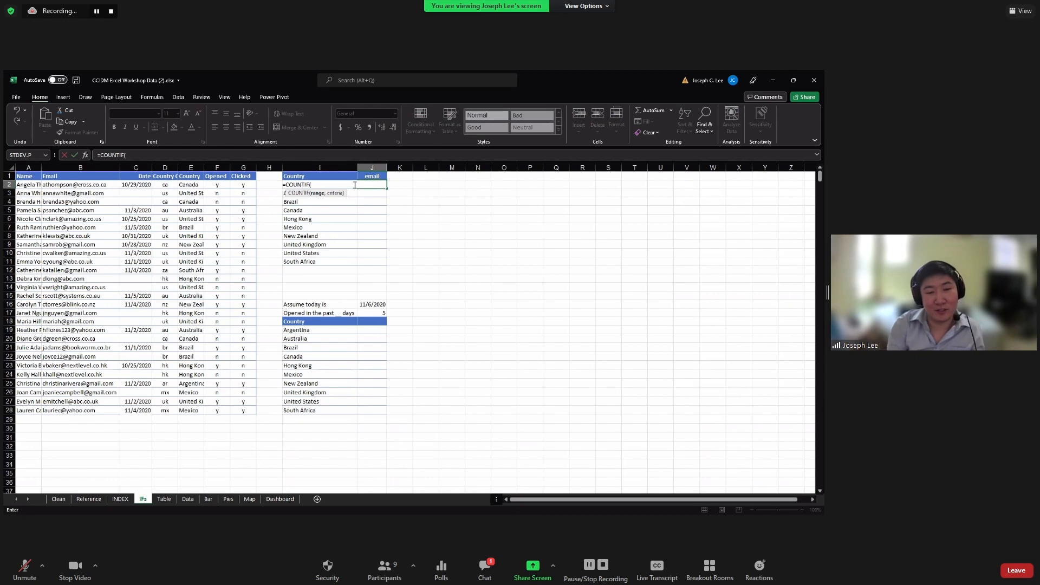
Rebuild the partial COUNTIF over E2:E28 in J2, then cancel it so J2 stays blank
key("BackSpace")
key("BackSpace")
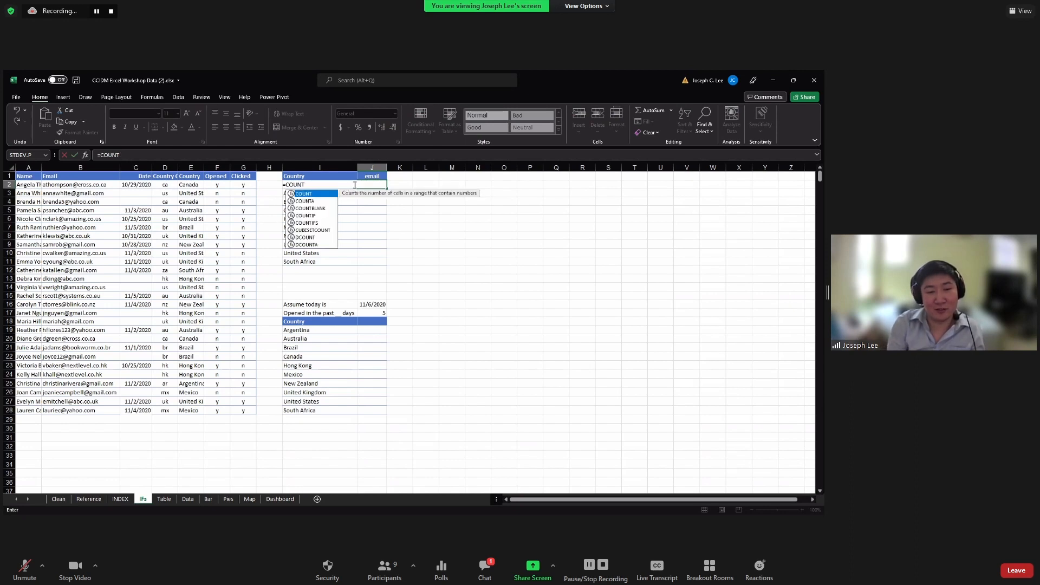
type("IF")
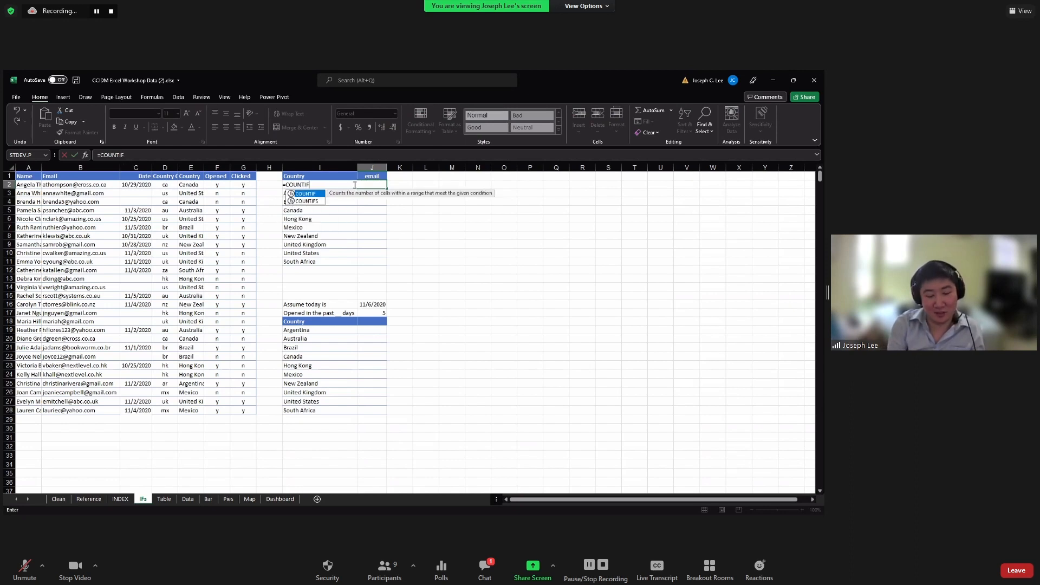
type("(")
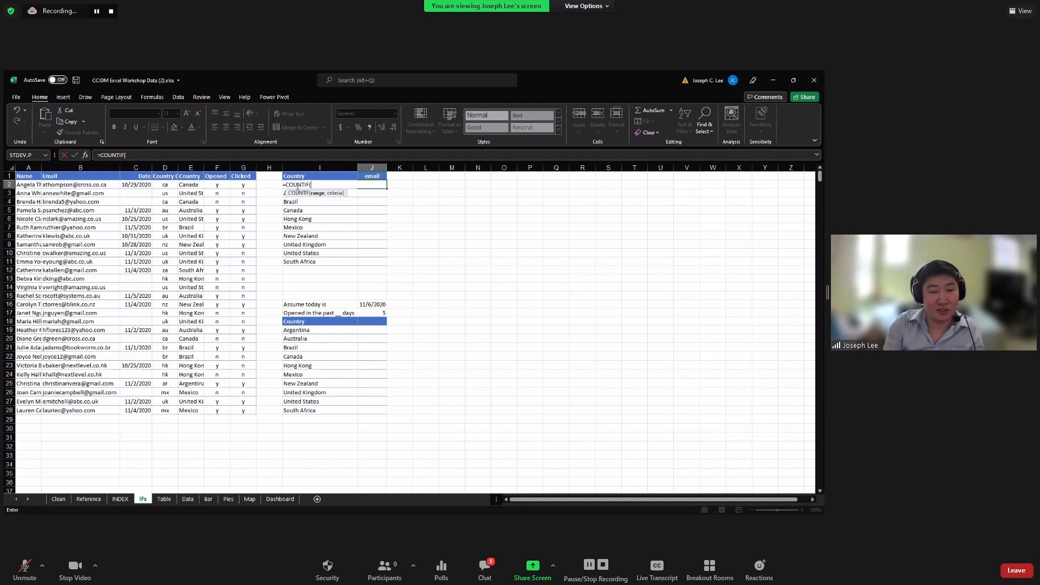
left_click(192, 184)
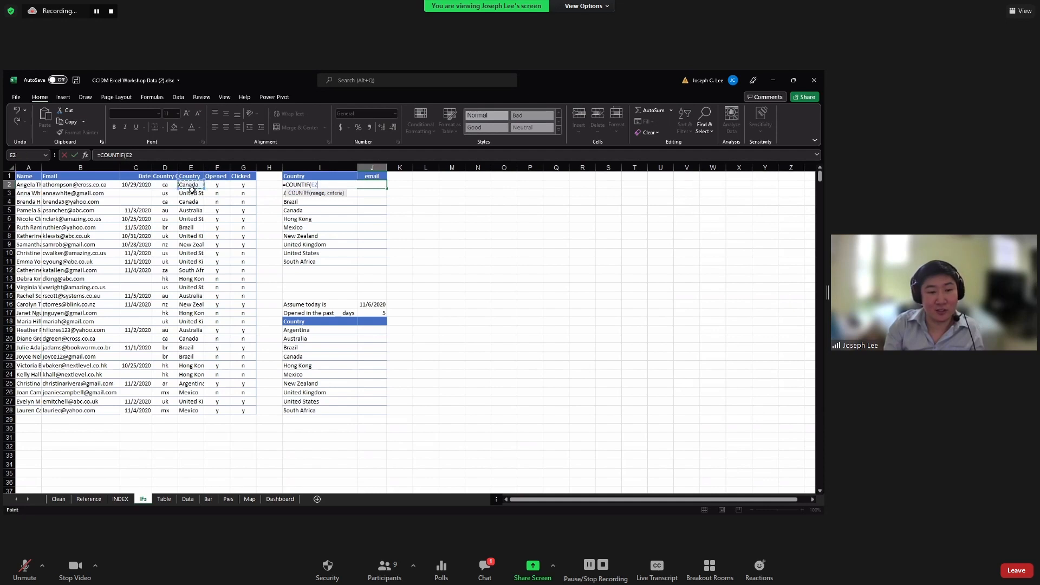
left_click(192, 410, "shift")
type(",")
key("Escape")
left_click(160, 156)
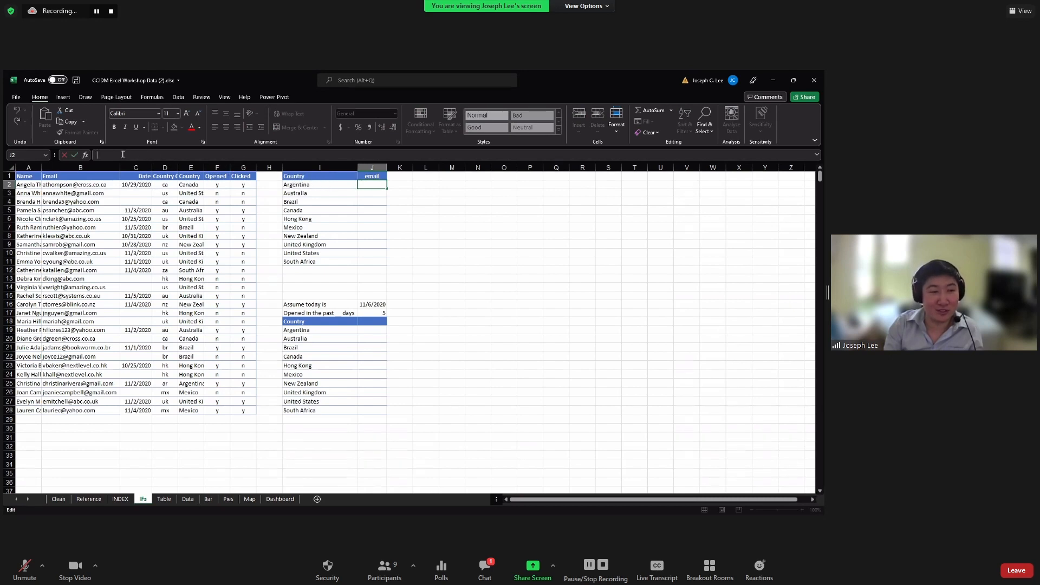
Enter =COUNTIF(E2:E28,I2) in J2 to count Argentina's emails
type("=")
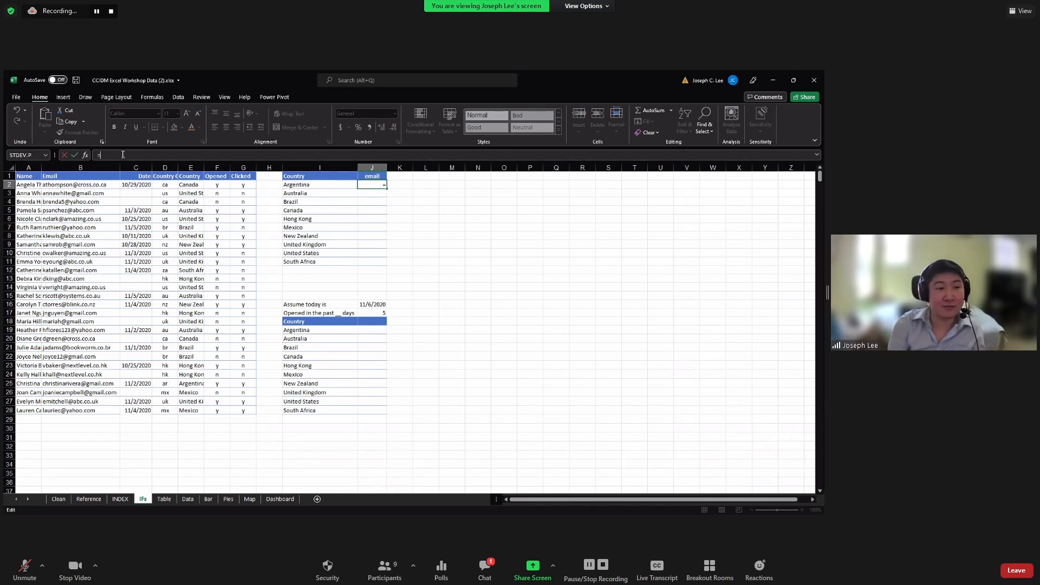
type("COUNTIF(")
left_click(186, 185)
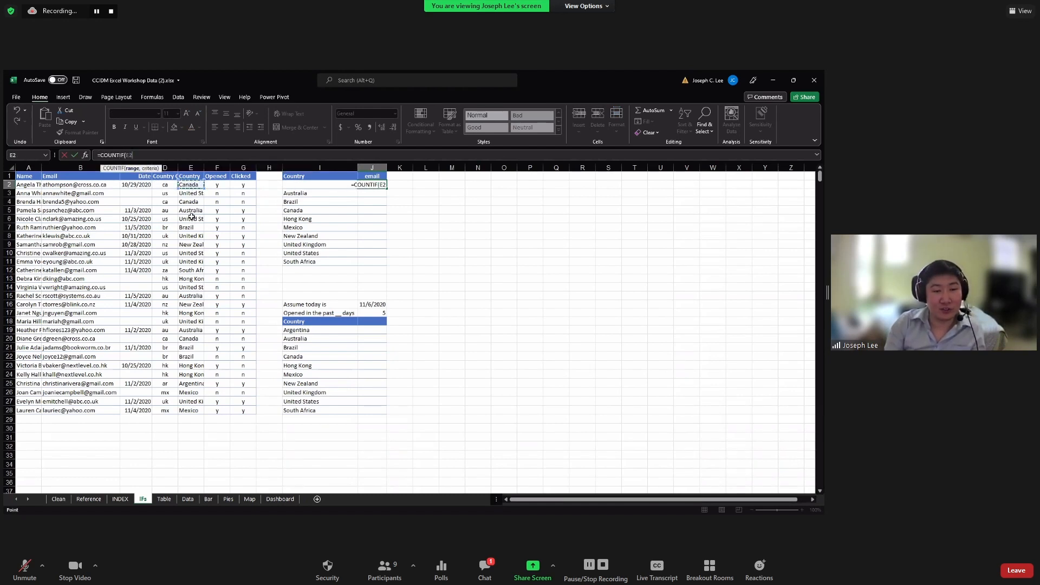
left_click(196, 409, "shift")
type(",")
left_click(340, 186)
left_click(194, 157)
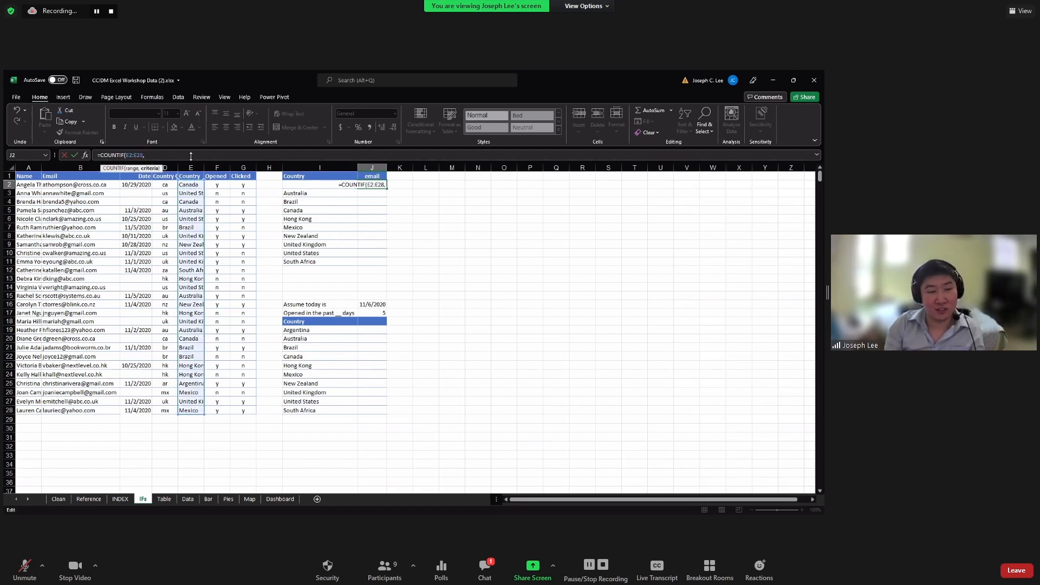
type("I2")
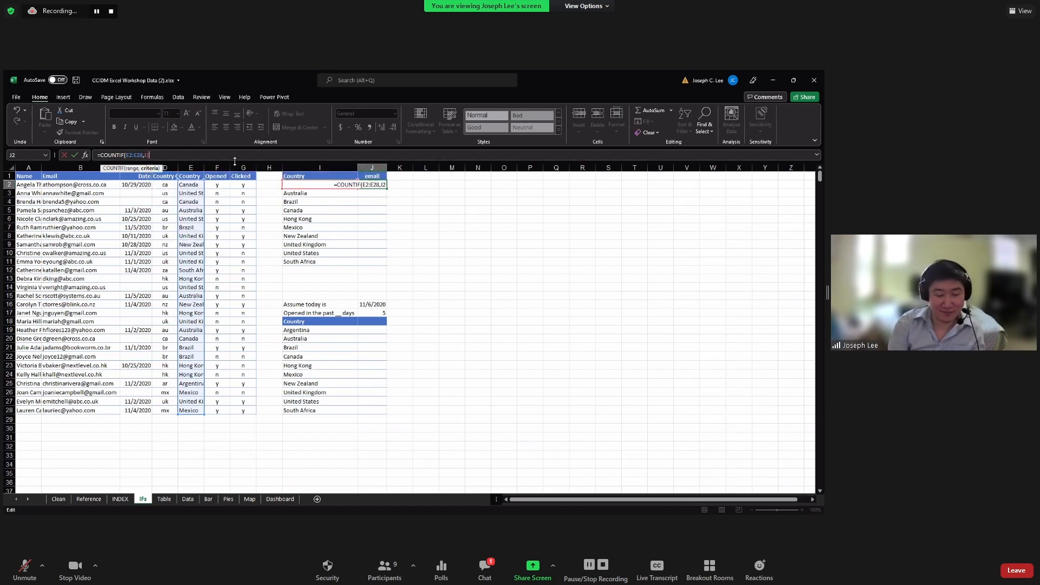
type(")")
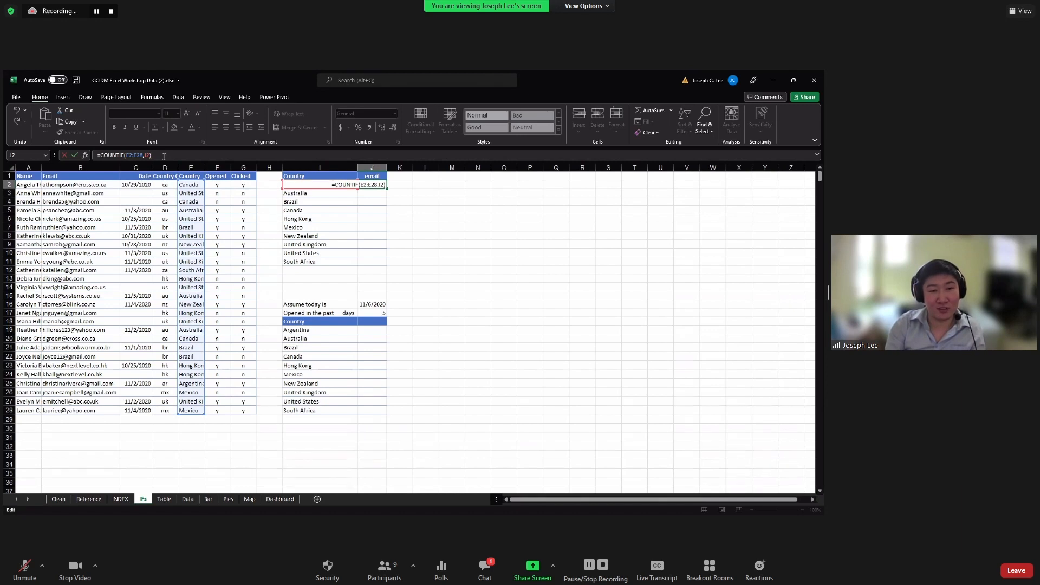
key("ctrl+Return")
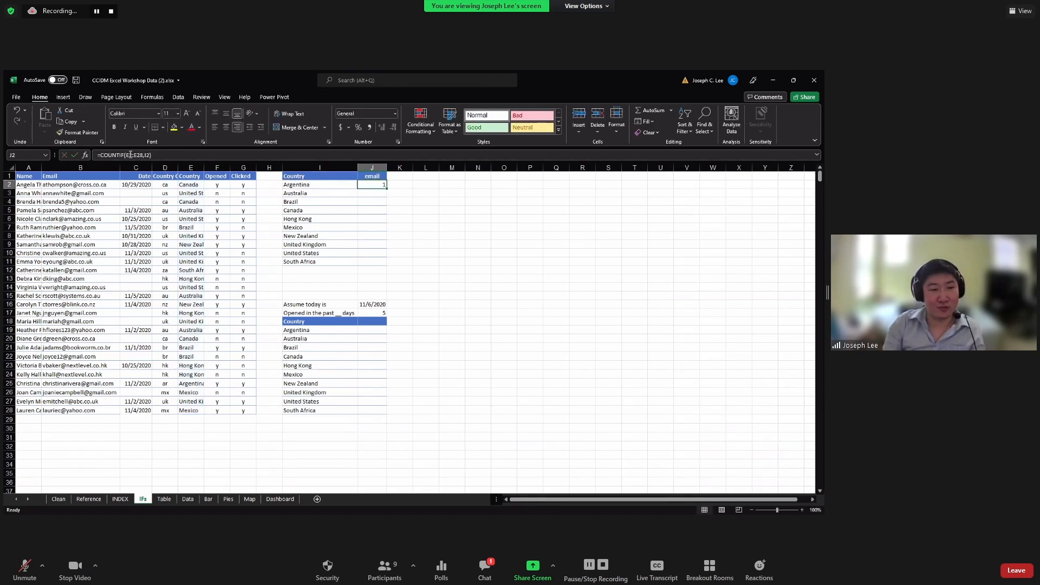
Lock J2's range so it reads =COUNTIF($E$2:$E$28,I2)
left_click(137, 156)
key("F4")
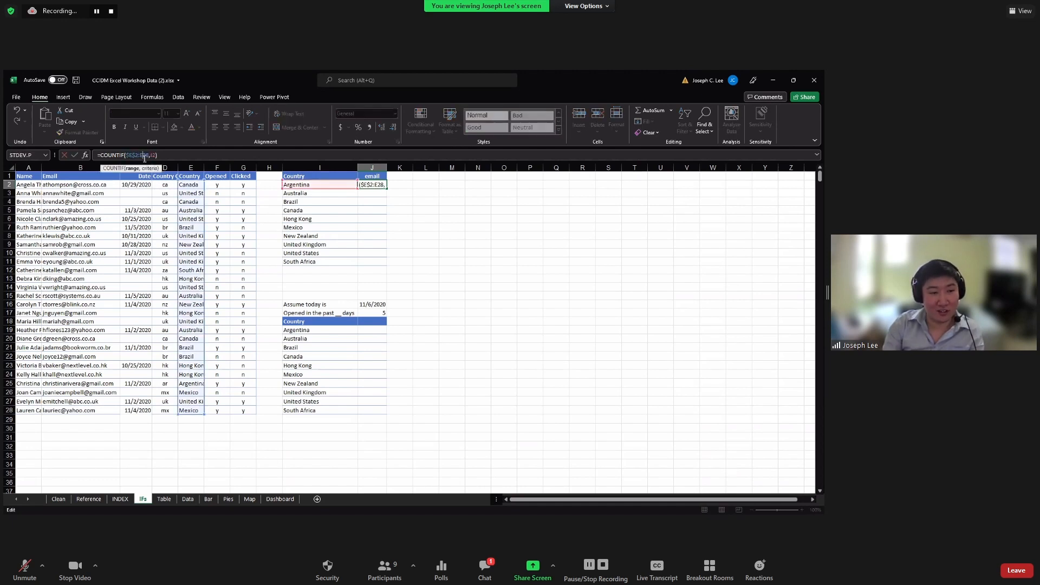
left_click(148, 156)
key("F4")
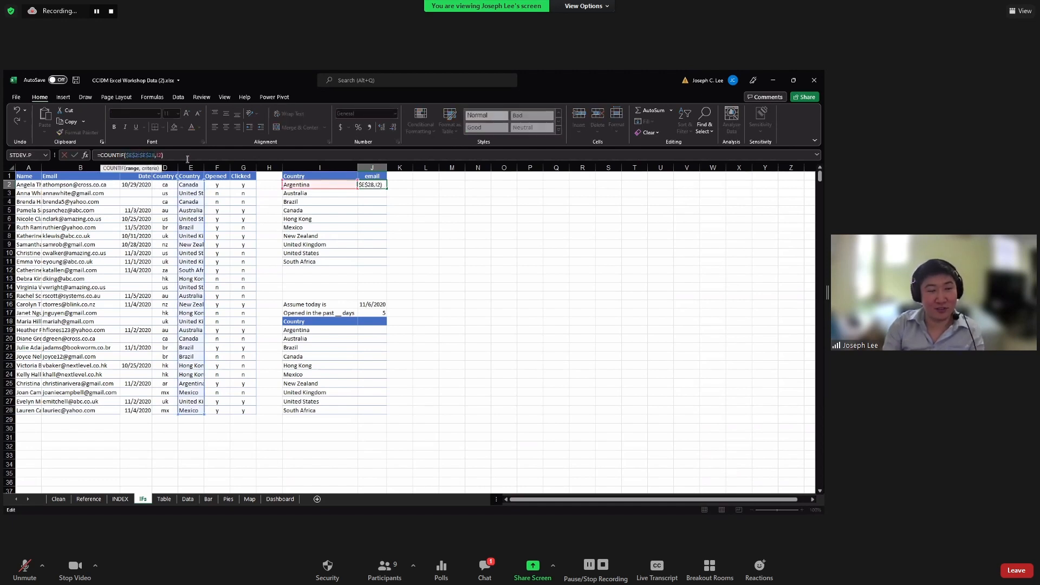
key("Return")
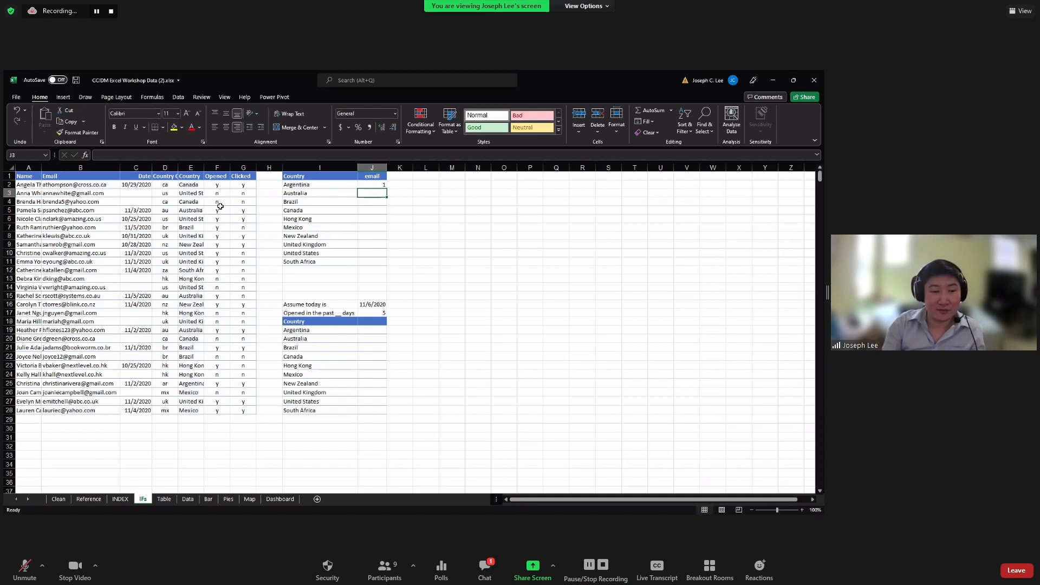
left_click(368, 184)
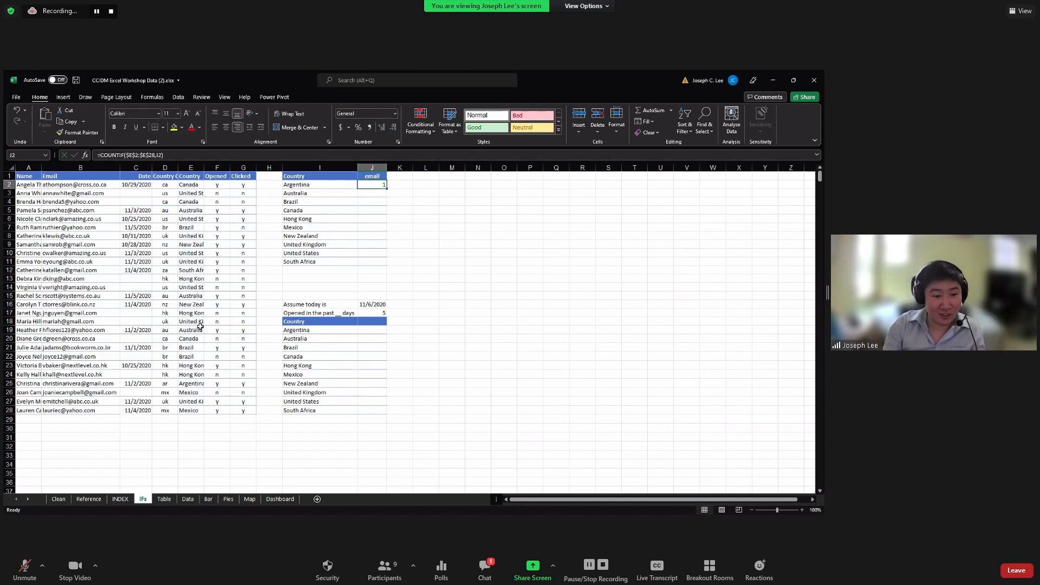
Verify the count of 1 against Argentina's source row in E25
left_click(194, 382)
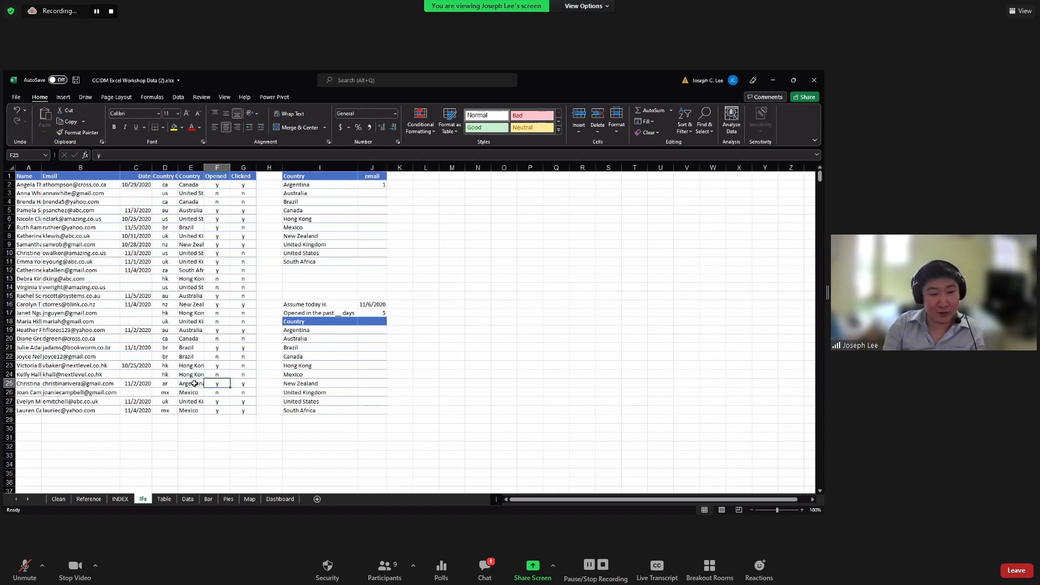
left_click(215, 384)
left_click(201, 384)
left_click(217, 384)
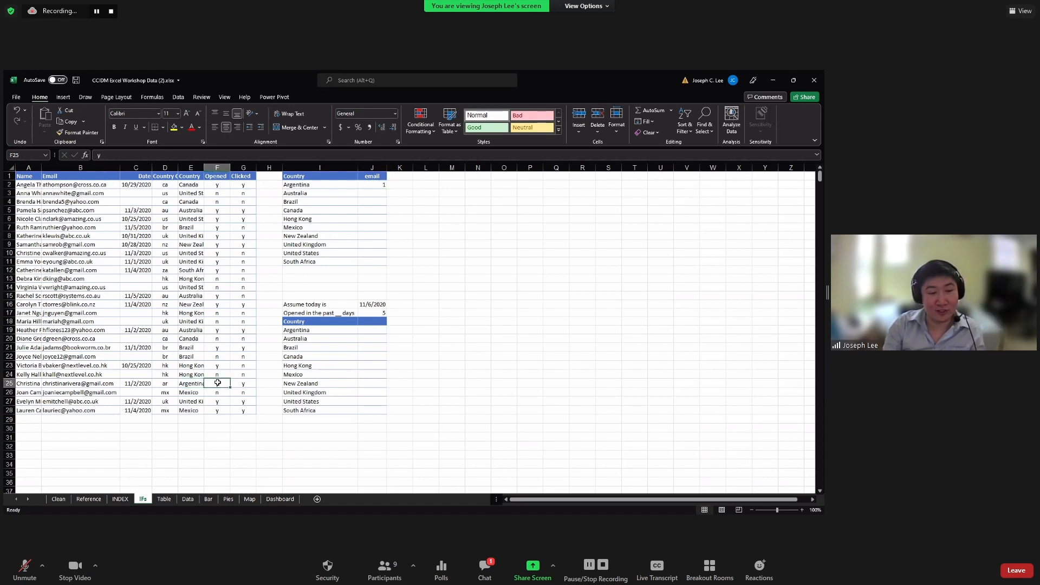
left_click(308, 186)
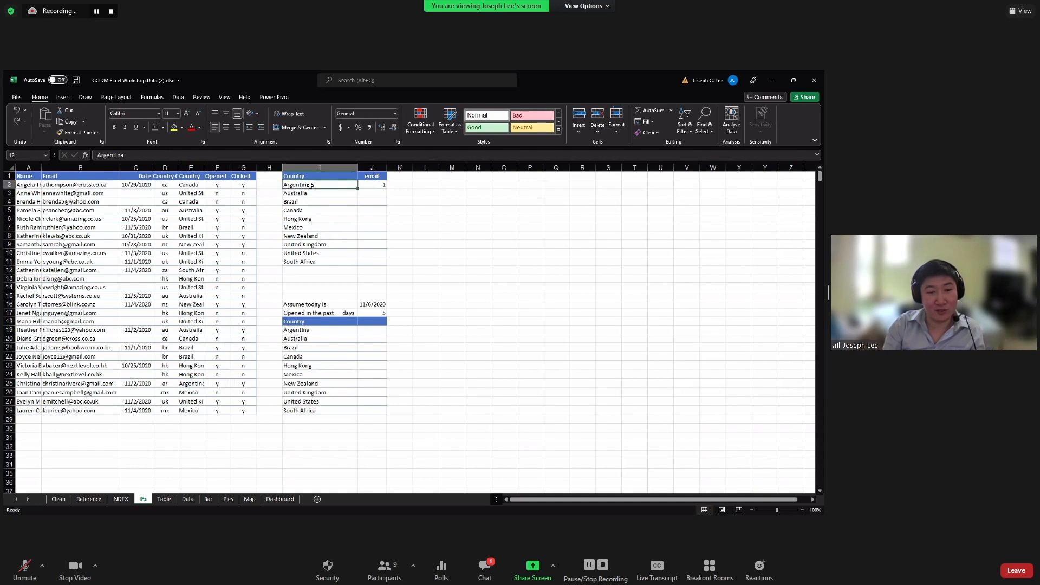
Copy J2's formula down to J11 and spot-check J3, J8 and J11
left_click(372, 184)
double_click(387, 189)
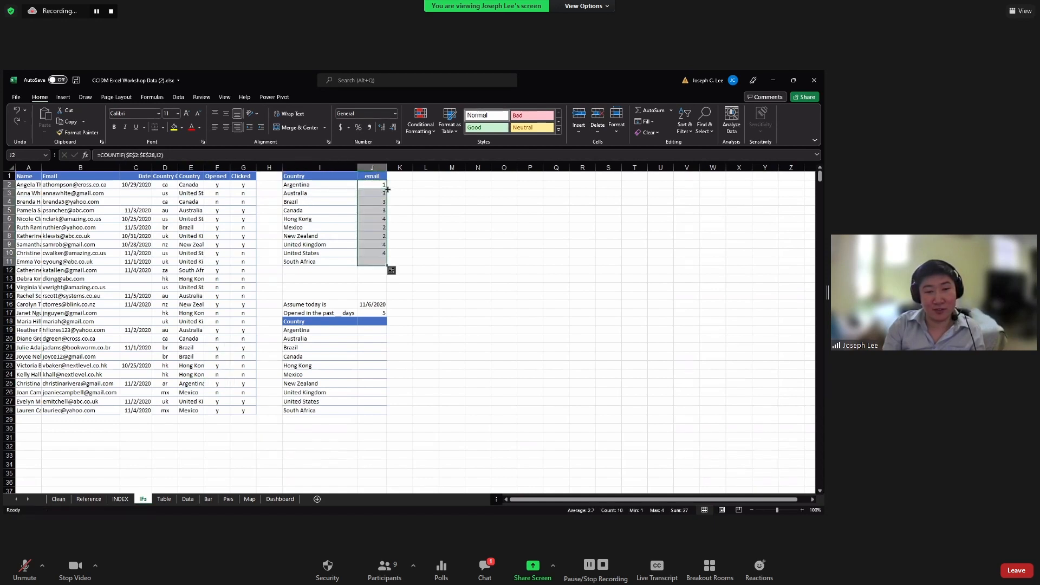
left_click(377, 193)
left_click(378, 235)
left_click(376, 262)
Compare the Canada and Hong Kong counts in J5 and J6 with their country labels
left_click(359, 218)
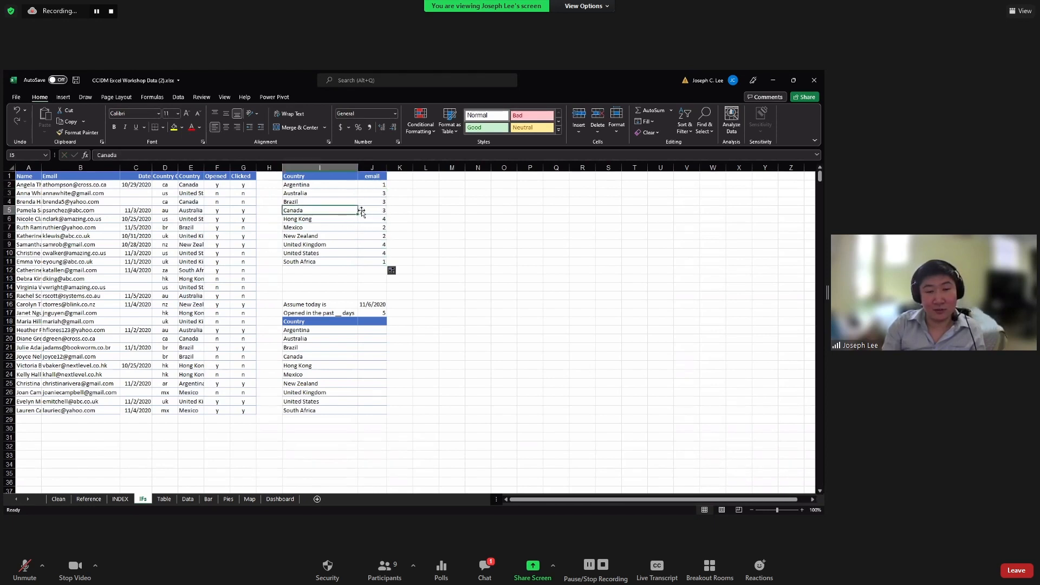
left_click(341, 219)
left_click(366, 212)
left_click(364, 219)
left_click(345, 212)
left_click(346, 219)
left_click(367, 218)
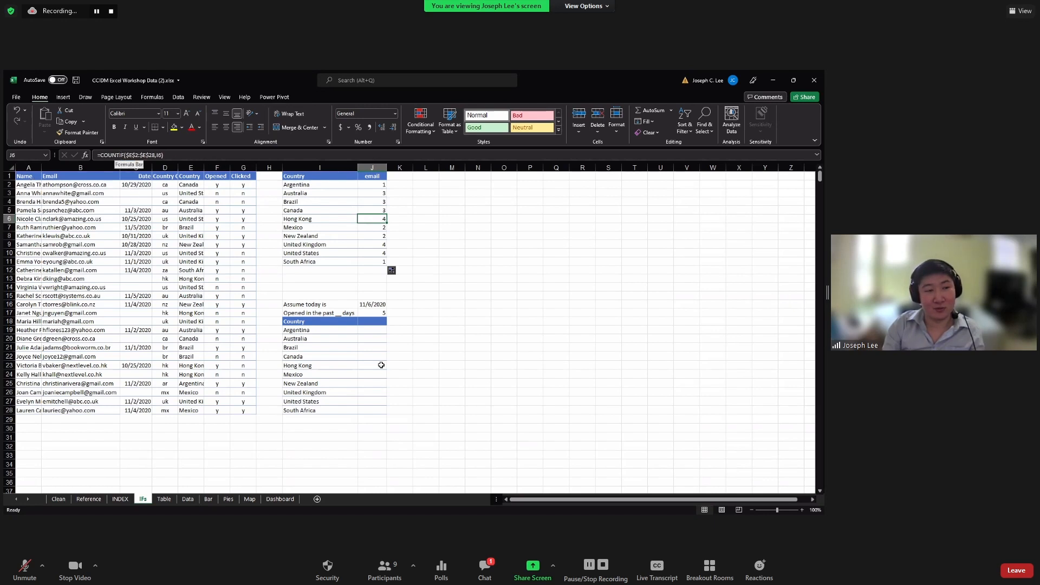
left_click(379, 329)
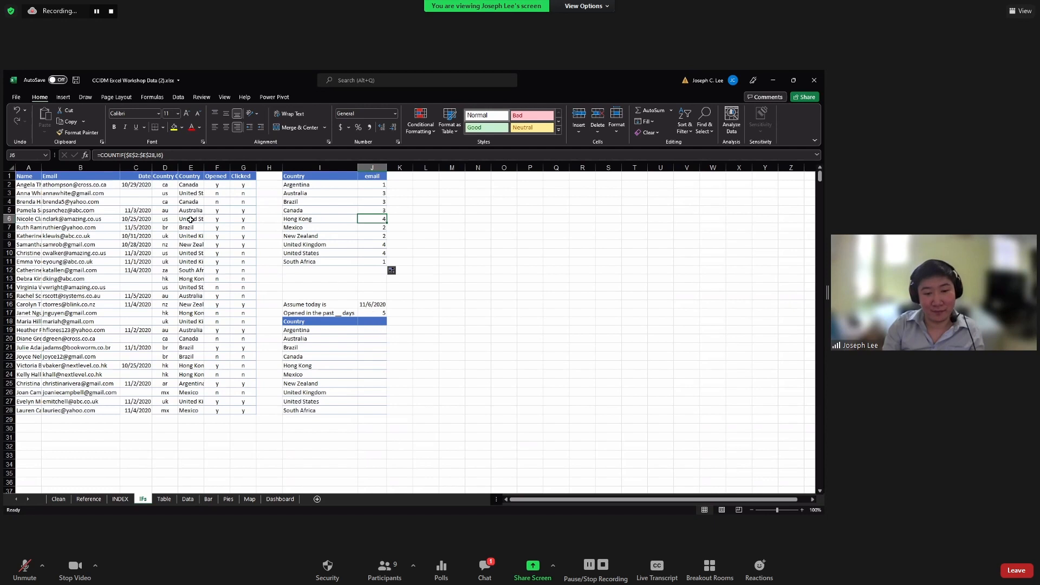
left_click(155, 159)
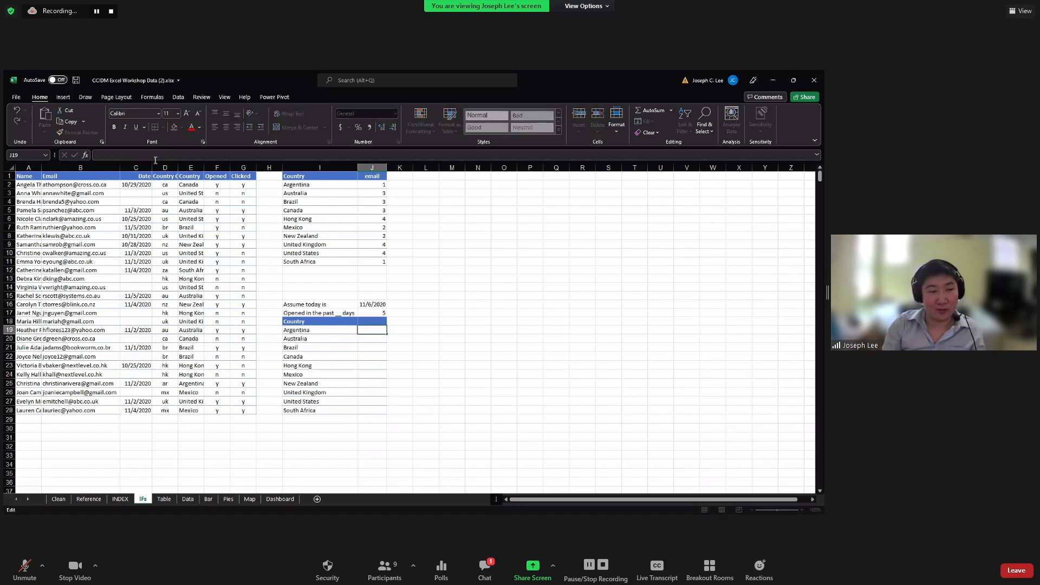
Start J19 as =COUNTIFS(E2:E28,I19, with the date range beginning at C2
type("=")
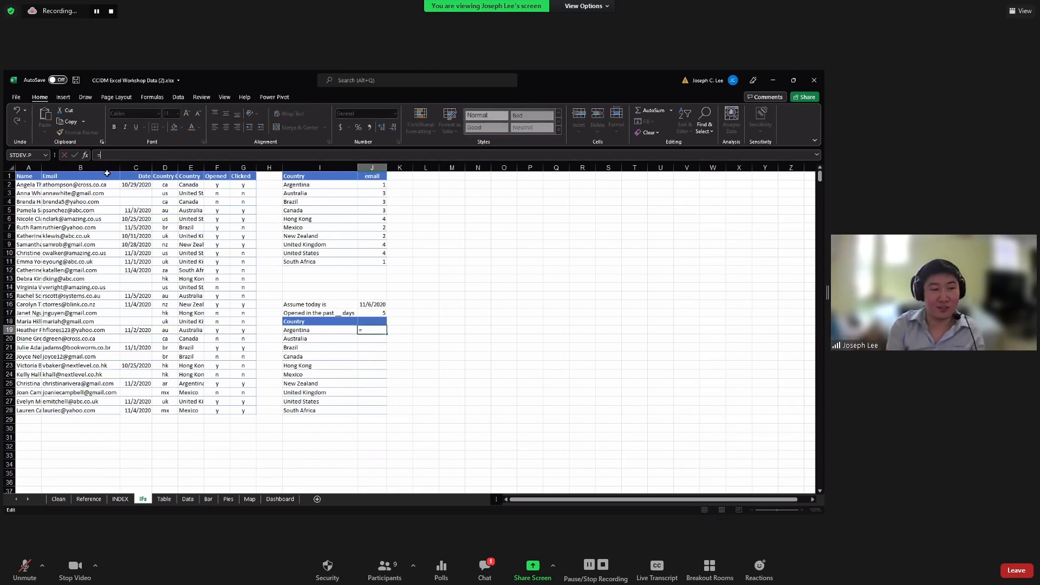
type("countifs")
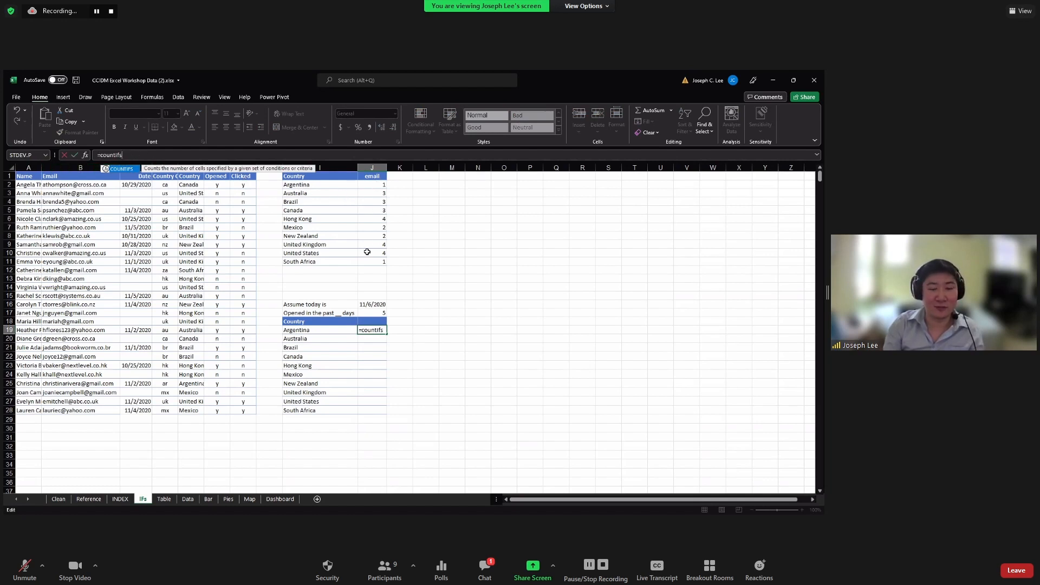
key("Tab")
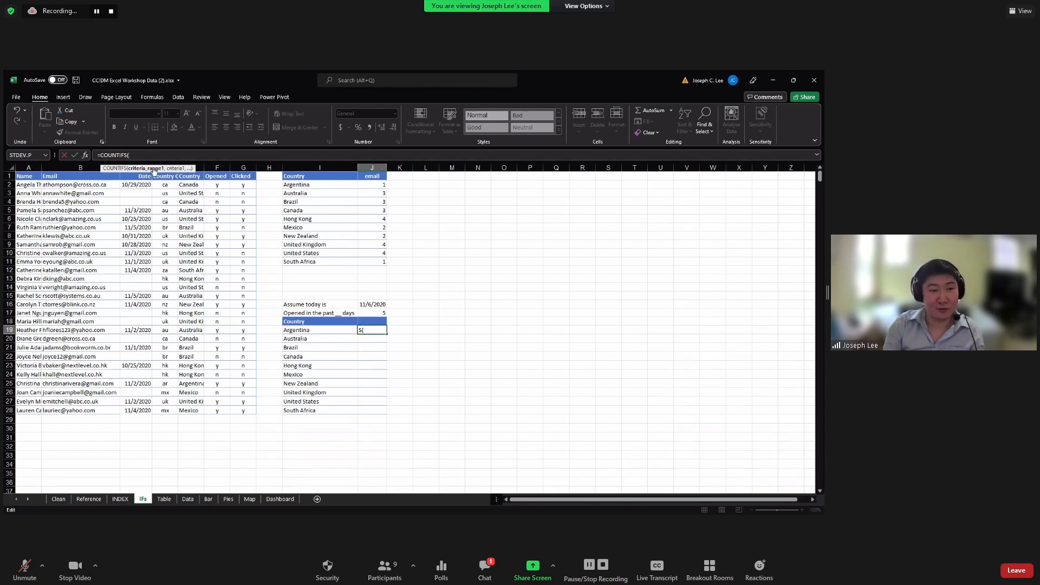
left_click(188, 185)
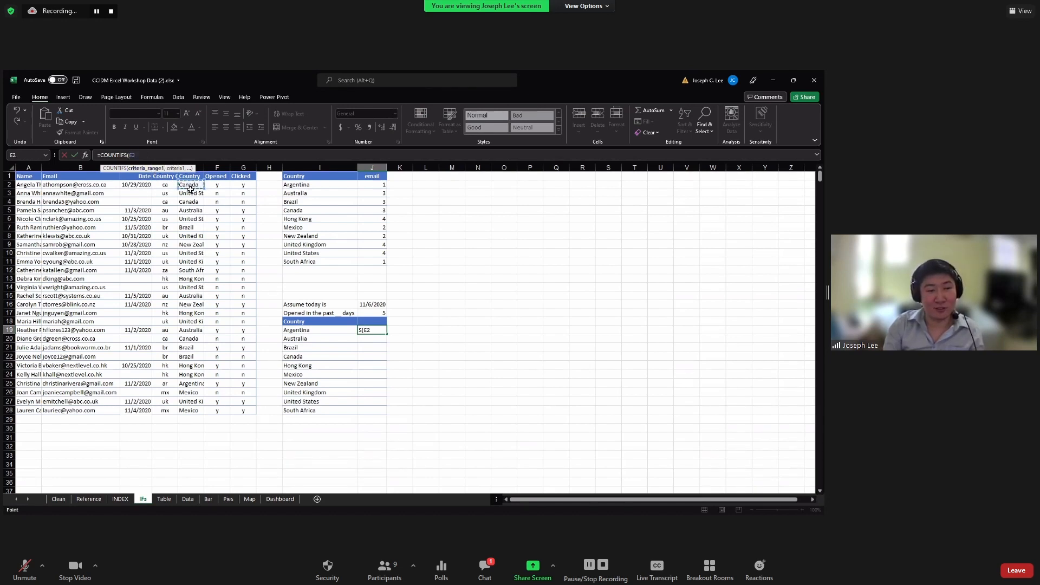
left_click(194, 410, "shift")
type(",")
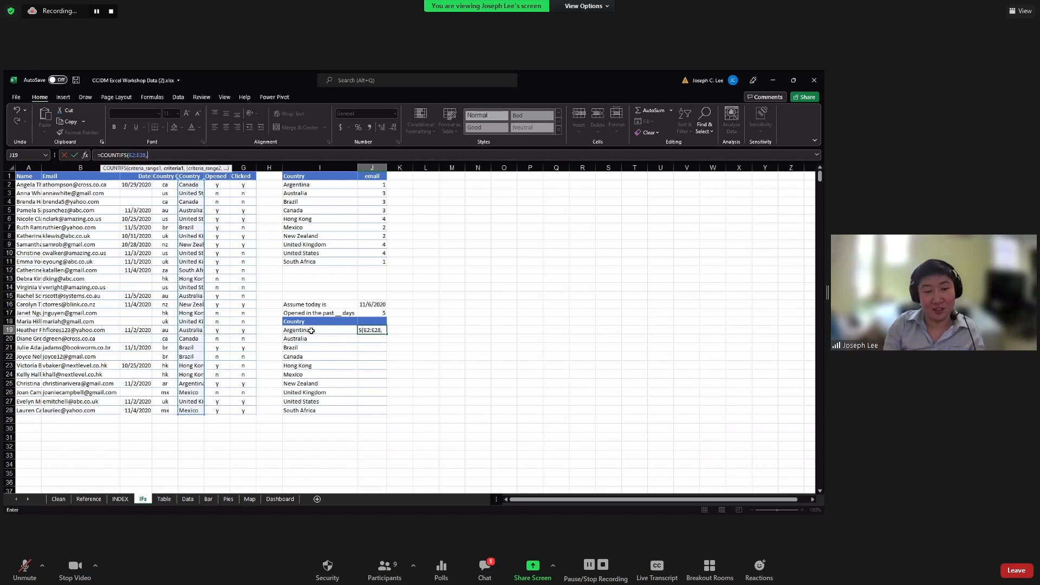
left_click(300, 330)
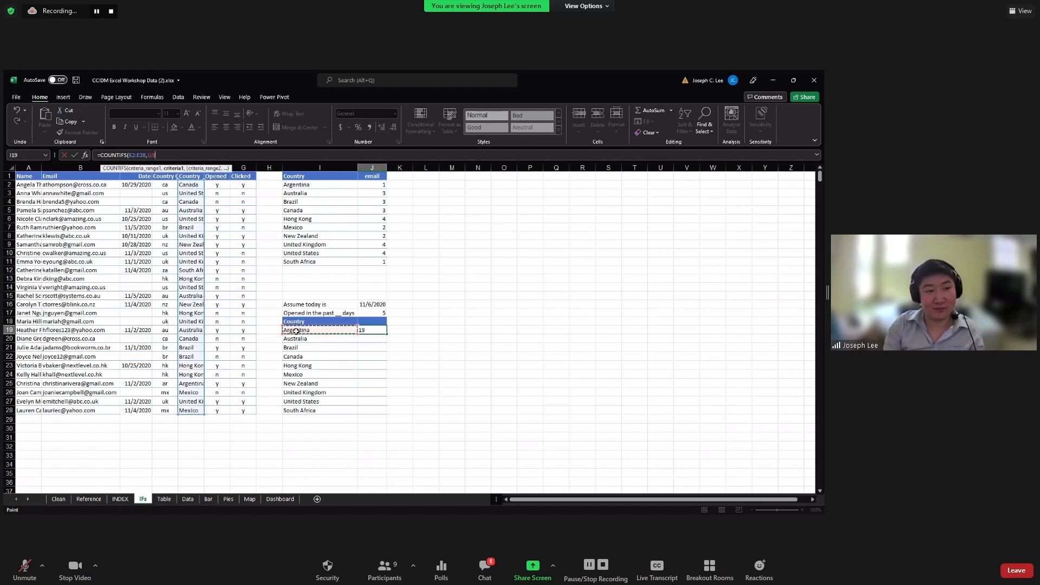
type(",")
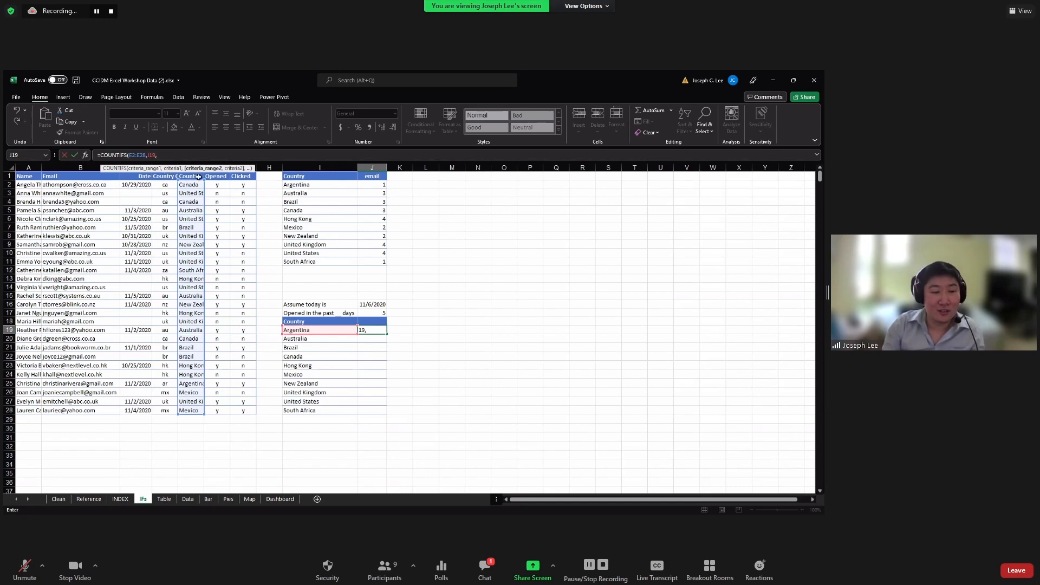
left_click(141, 185)
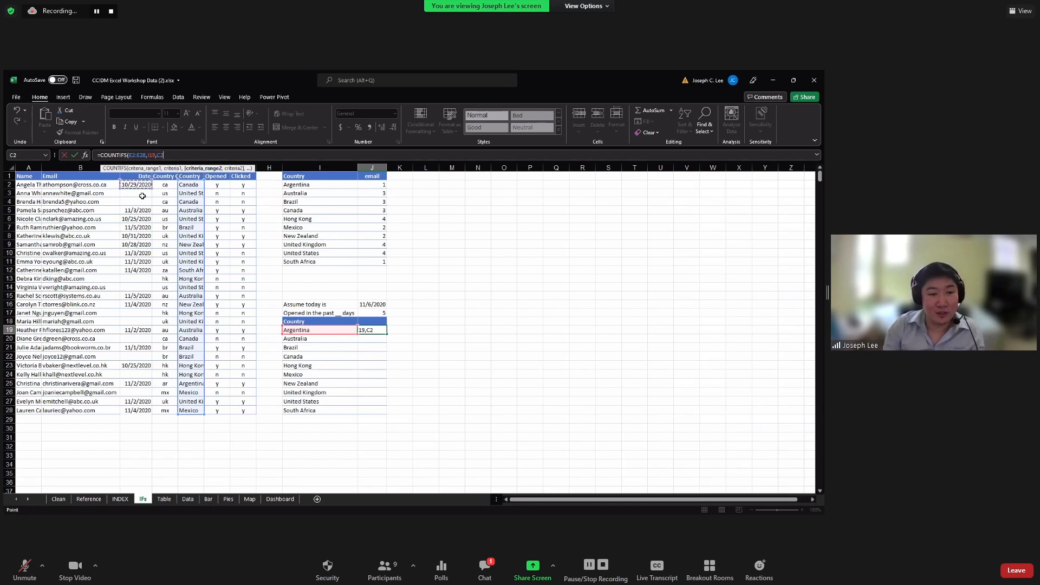
Add range C2:C28 with criterion ">="&J16-J17 to J19's COUNTIFS
left_click(149, 411, "shift")
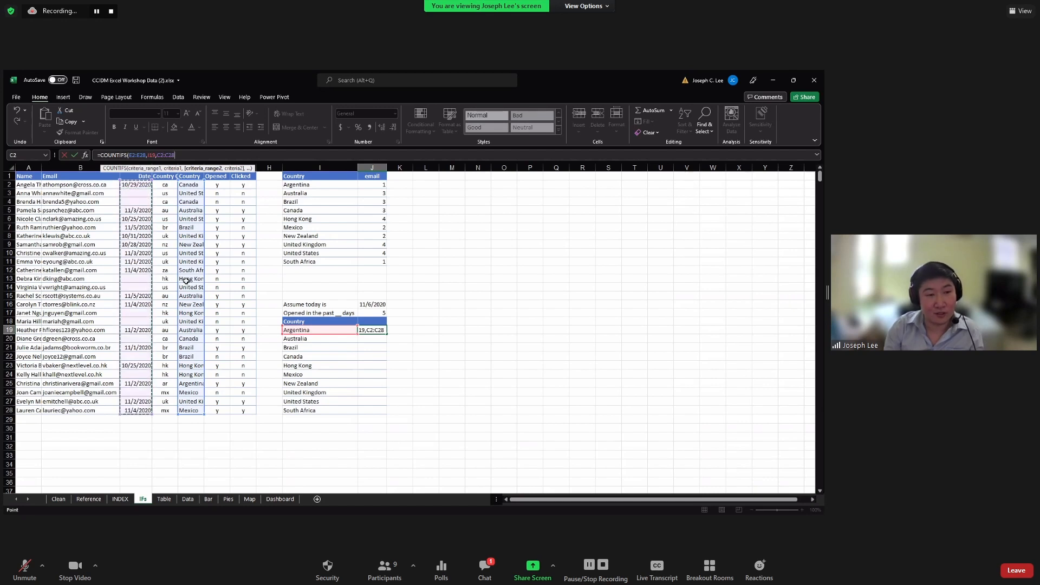
type(",")
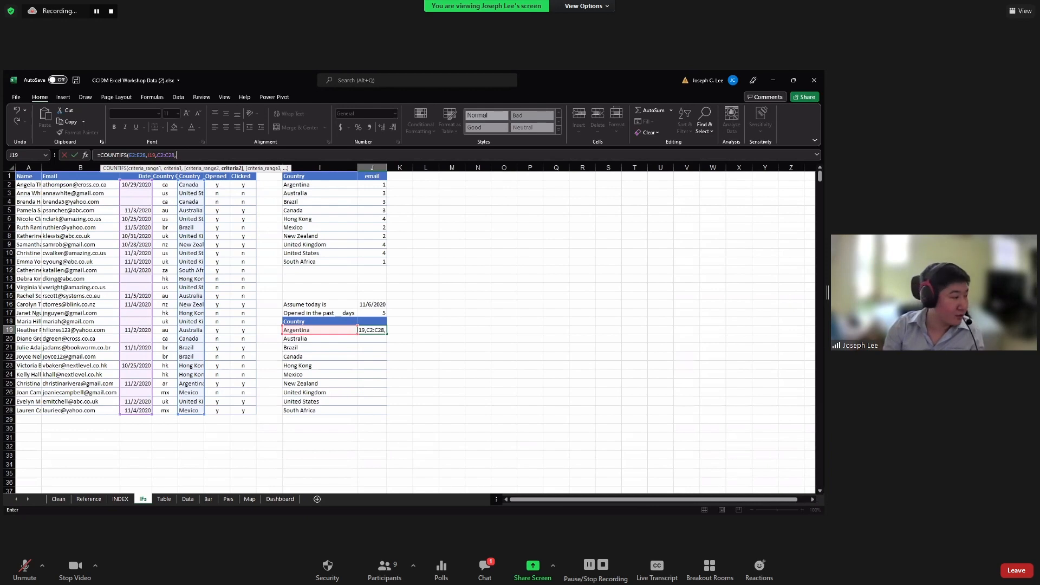
key("alt+Tab")
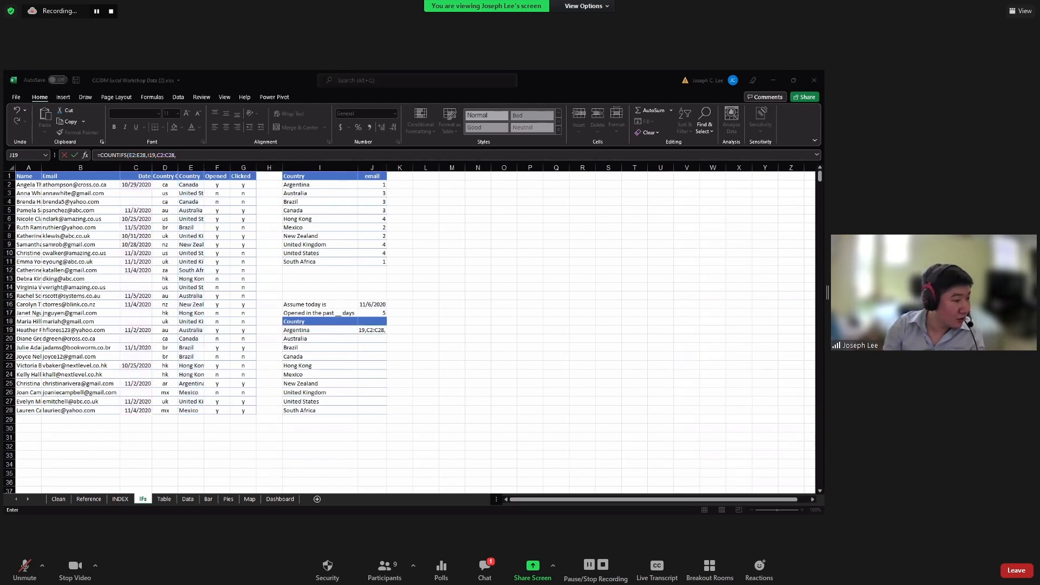
left_click(197, 155)
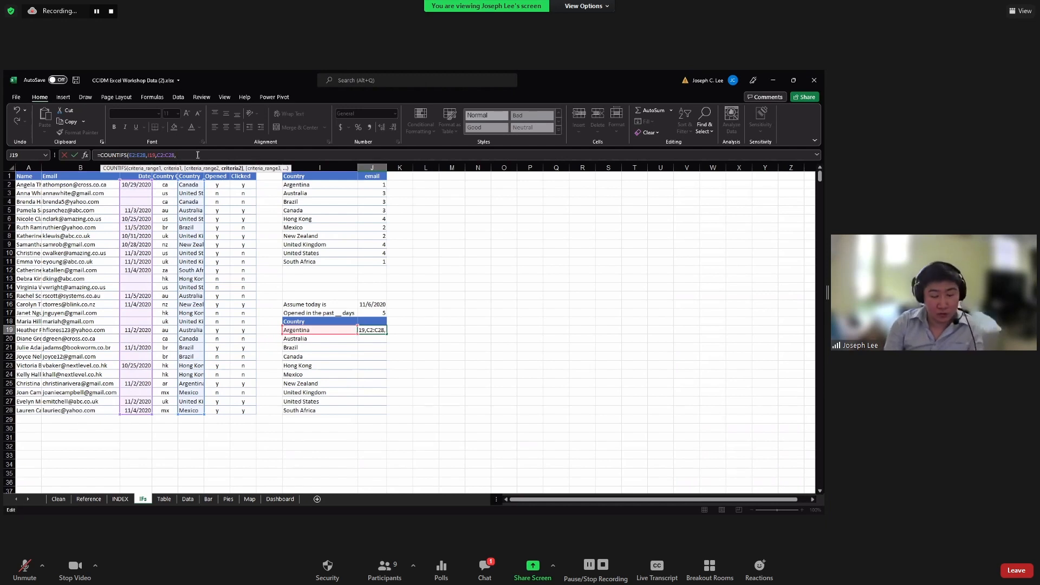
type("\">=\"&")
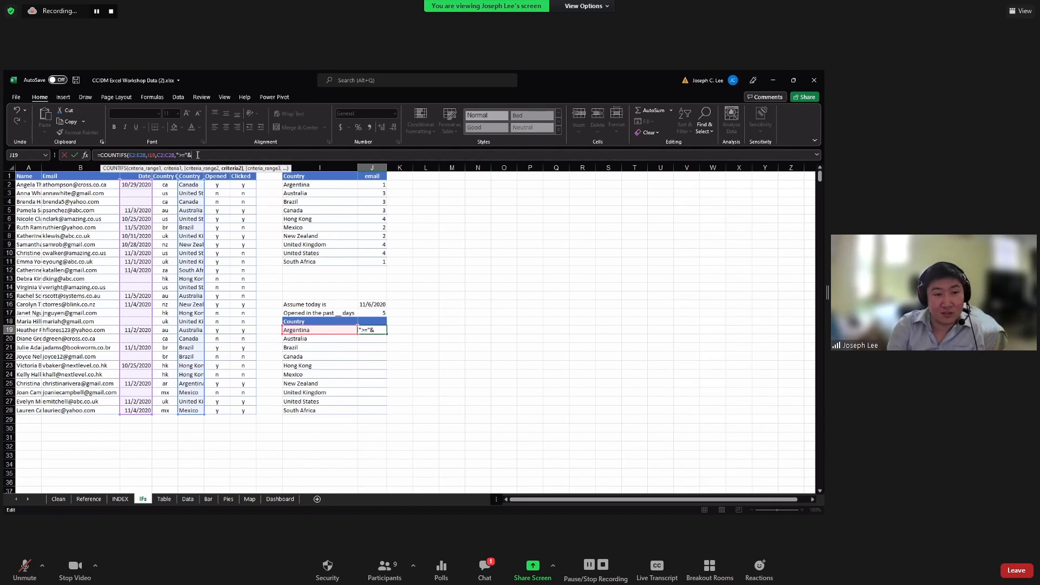
left_click(378, 304)
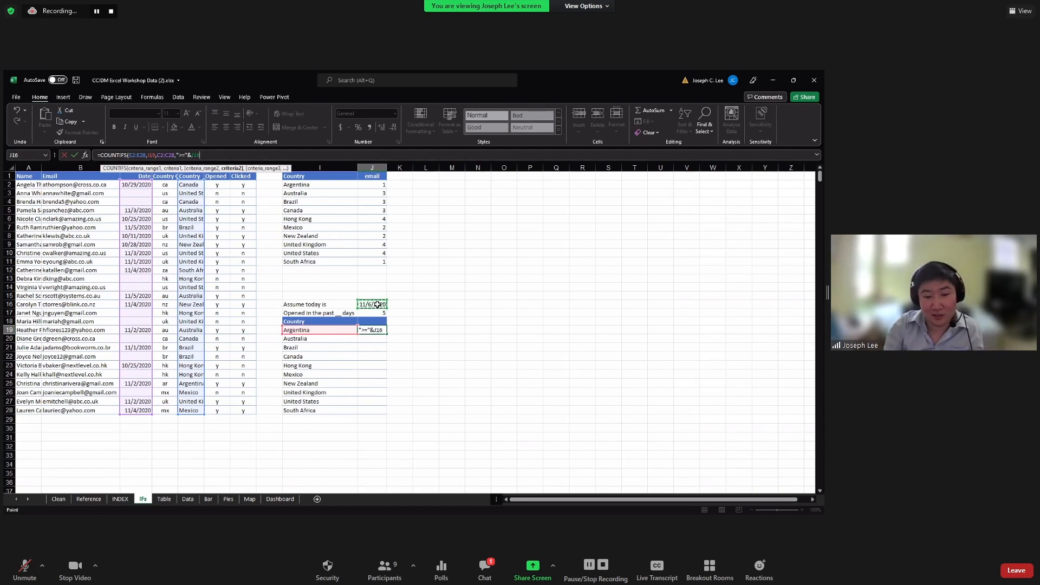
type("-")
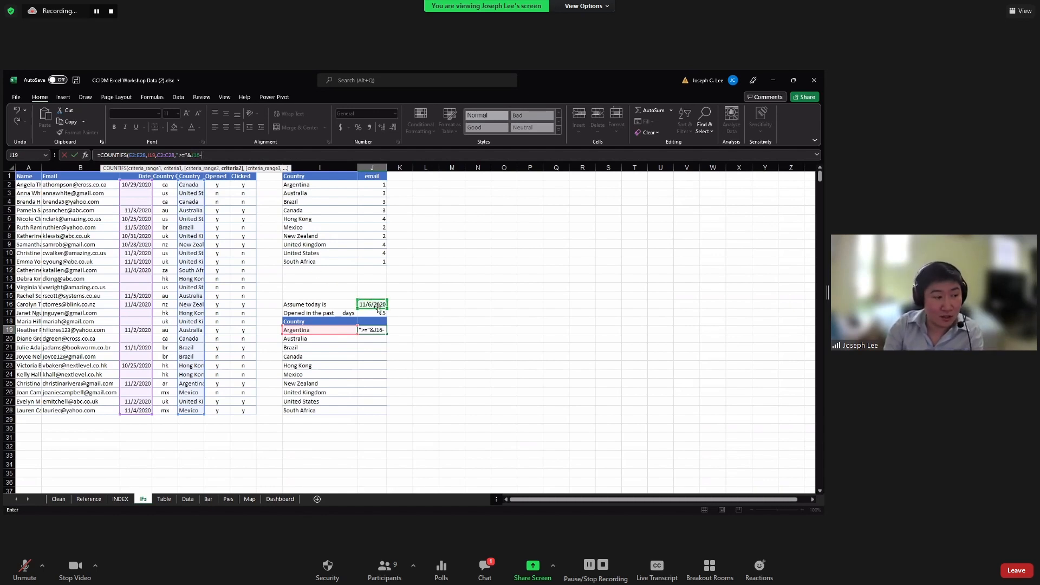
left_click(378, 313)
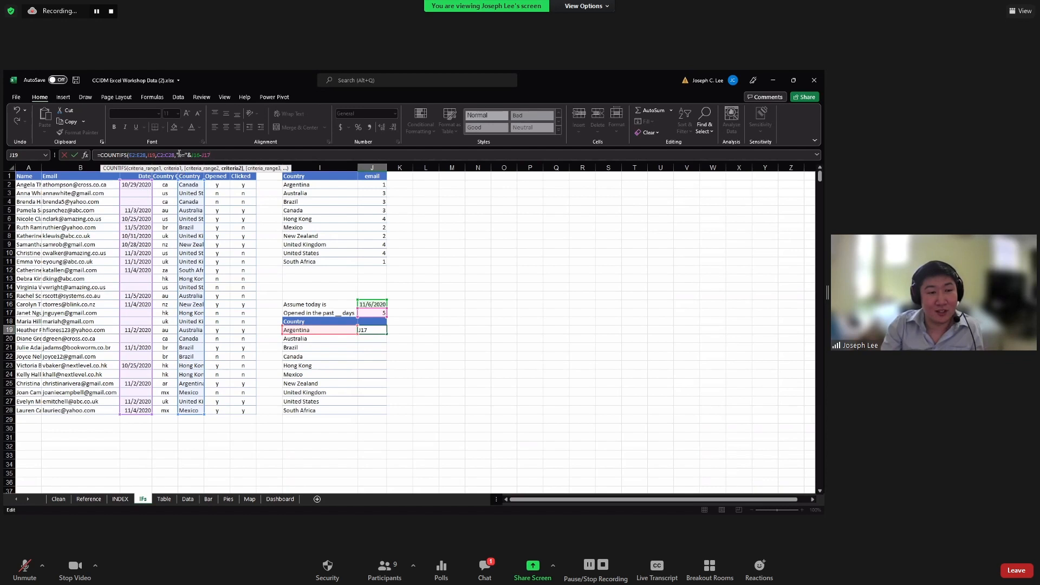
left_click(197, 155)
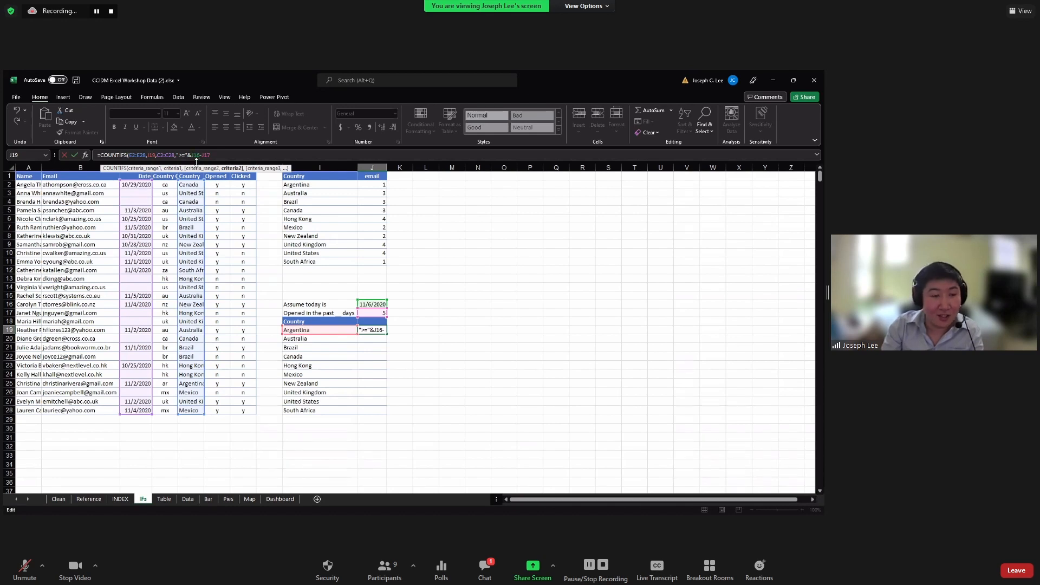
Make $J$16, $J$17, $E$2:$E$28 and $C$2:$C$28 absolute and enter J19's COUNTIFS
key("F4")
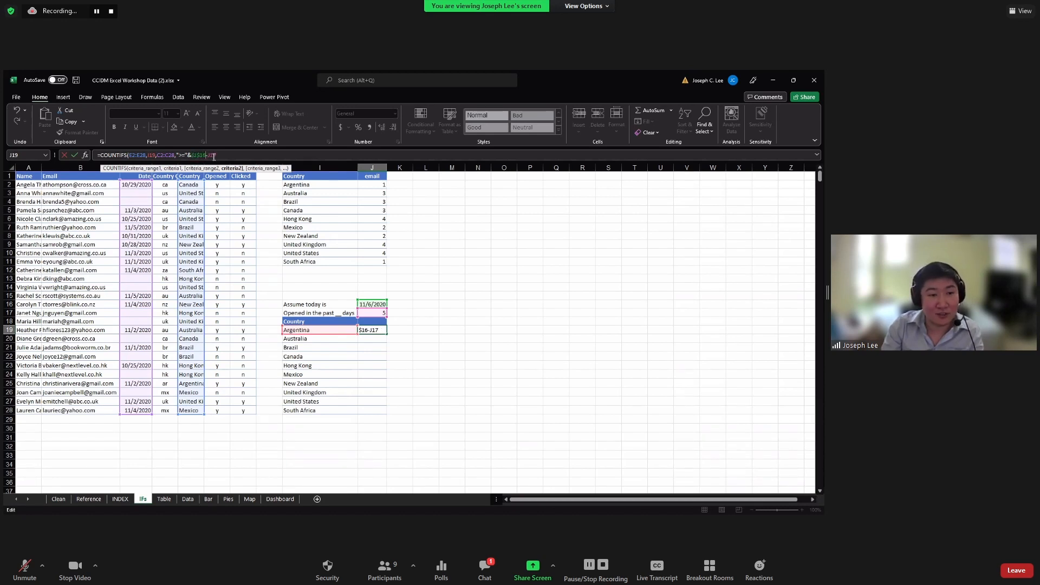
key("F4")
left_click(133, 155)
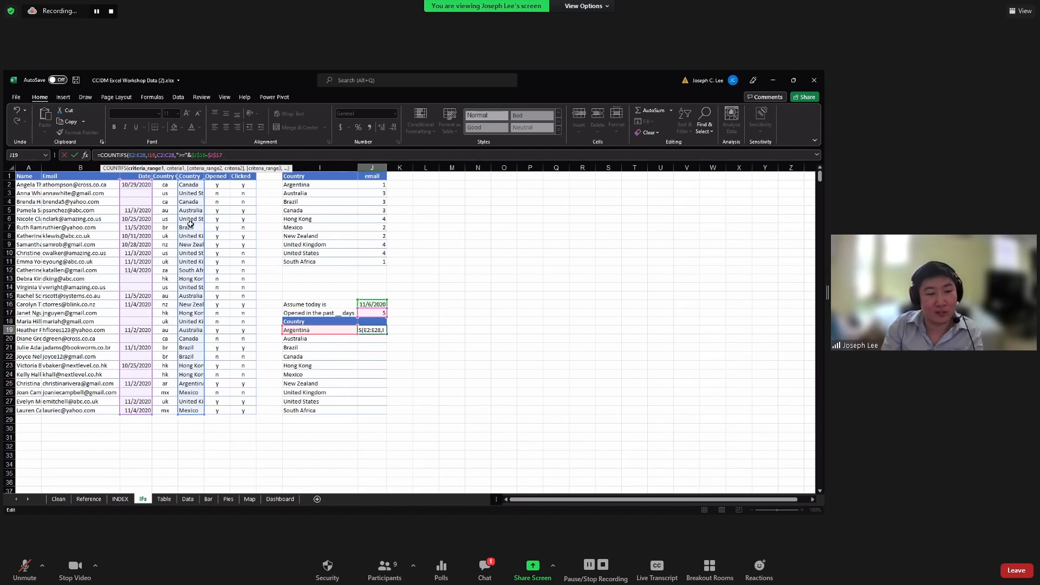
key("F4")
key("F4")
left_click(174, 155)
key("F4")
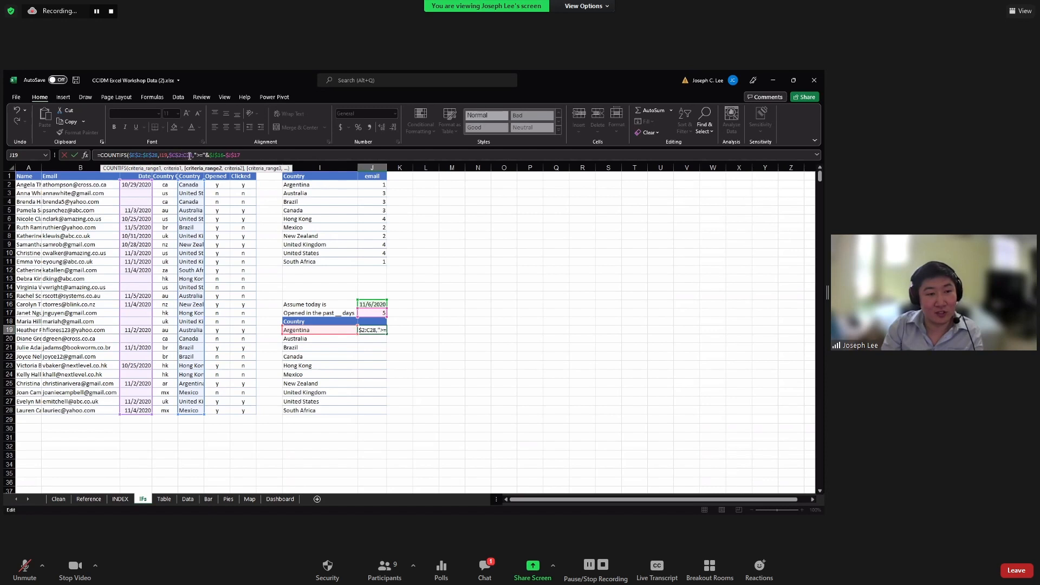
key("F4")
left_click(271, 158)
key("Return")
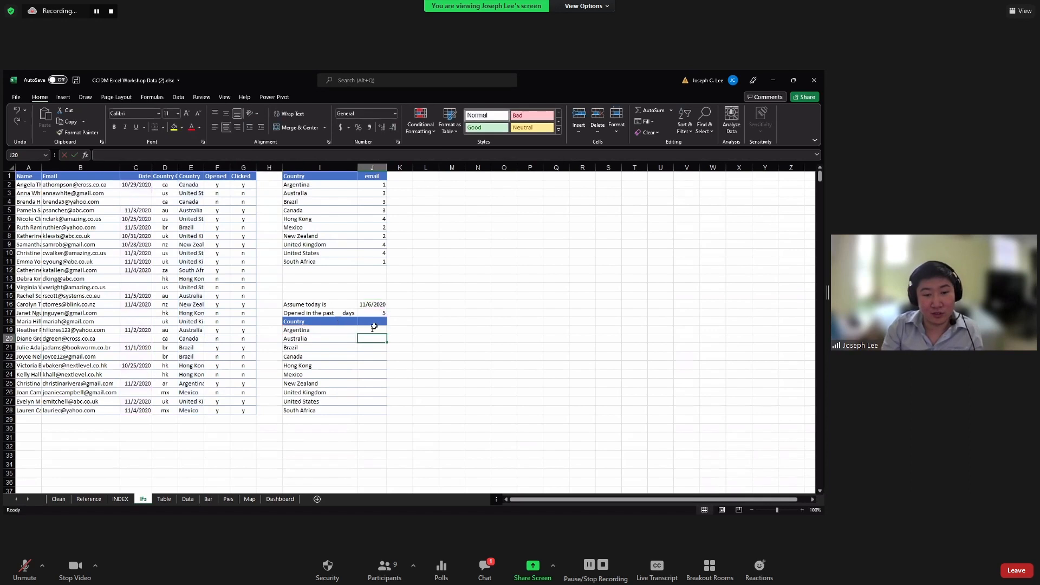
Fill J19's COUNTIFS down to J28 and check Canada's and Hong Kong's counts of 0
left_click(374, 330)
double_click(387, 334)
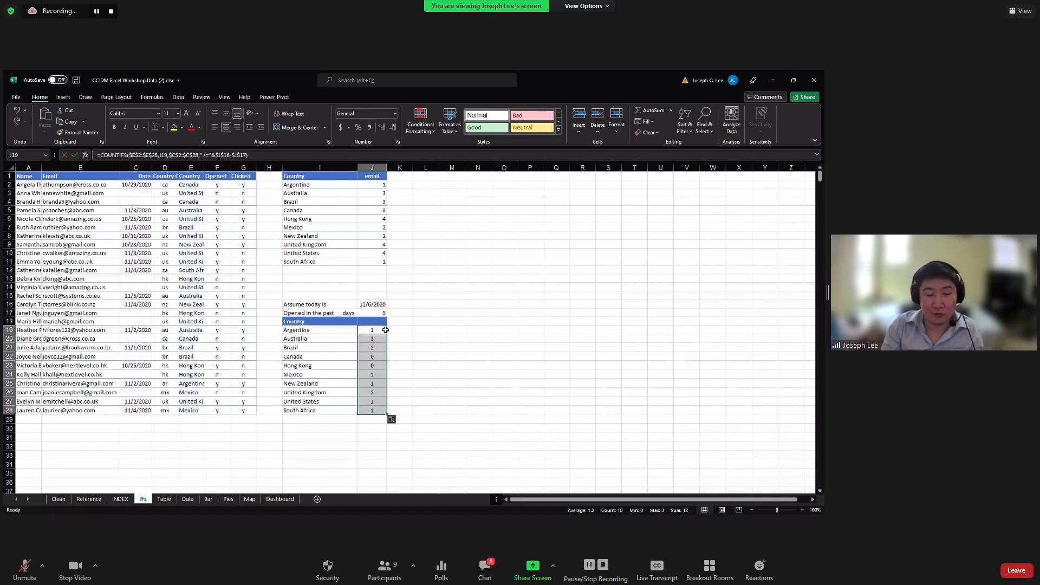
left_click(379, 331)
left_click(379, 356)
left_click(381, 368)
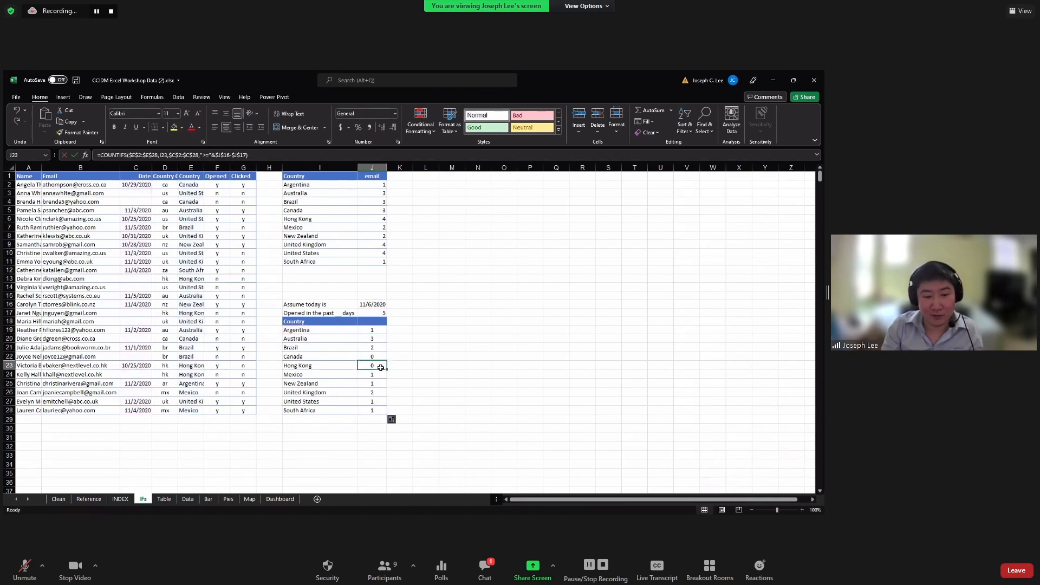
Inspect Hong Kong's source row, its opened flag and missing date, to explain its 0
left_click(202, 367)
left_click(222, 368)
left_click(242, 369)
left_click(223, 368)
left_click(201, 368)
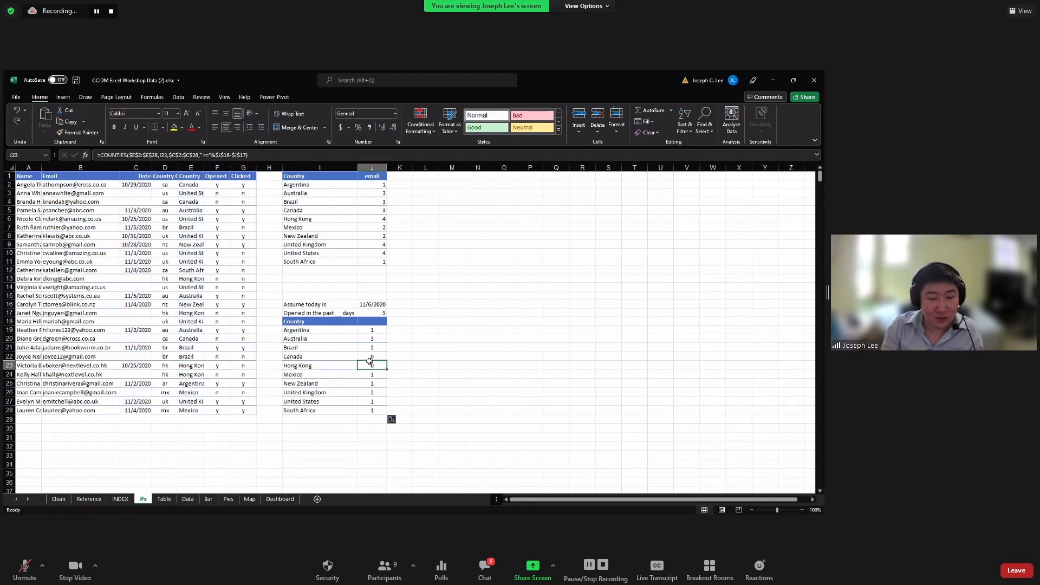
left_click(148, 372)
left_click(324, 369)
left_click(220, 366)
left_click(356, 367)
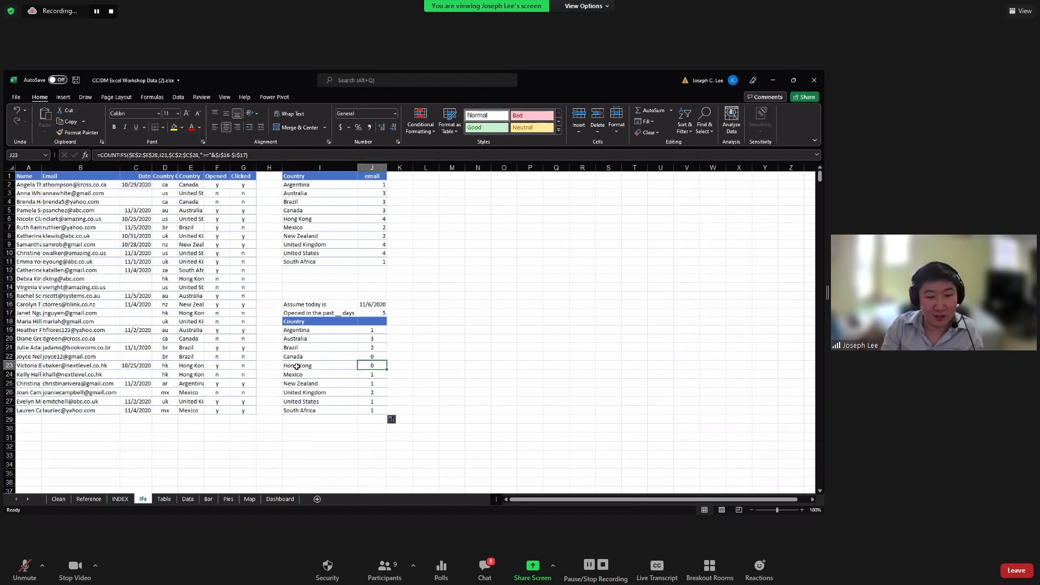
Check the 5-day window, view Hong Kong's formula, and select the first three counts to see their sum
left_click(369, 314)
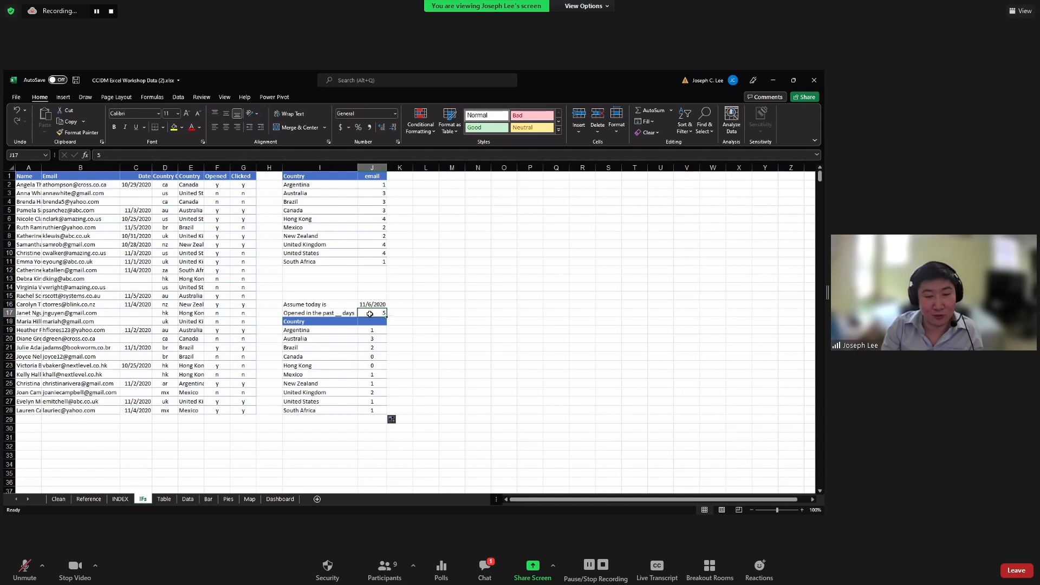
left_click(192, 366)
left_click(376, 365)
left_click_drag(372, 330, 375, 410)
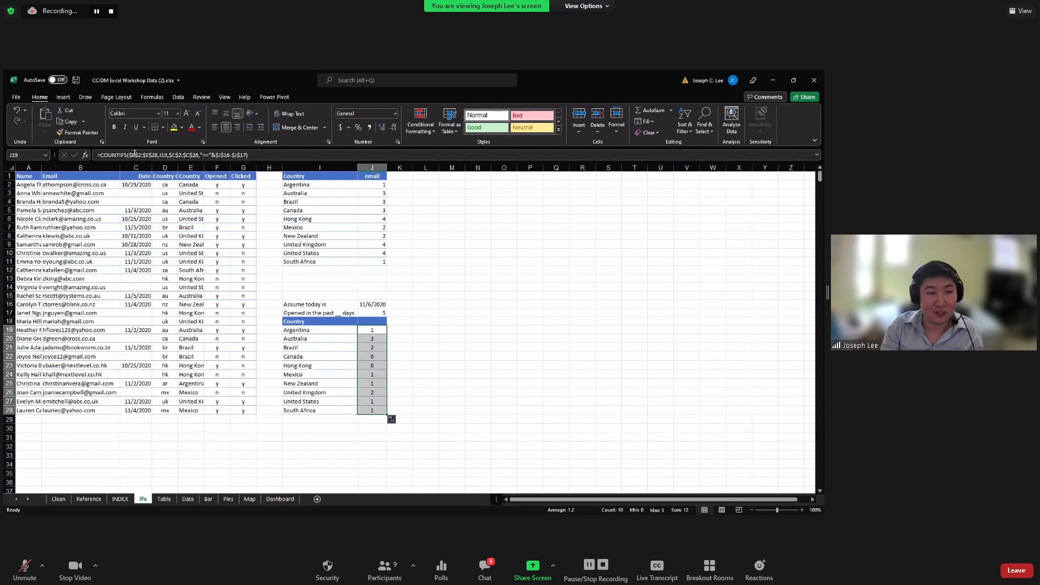